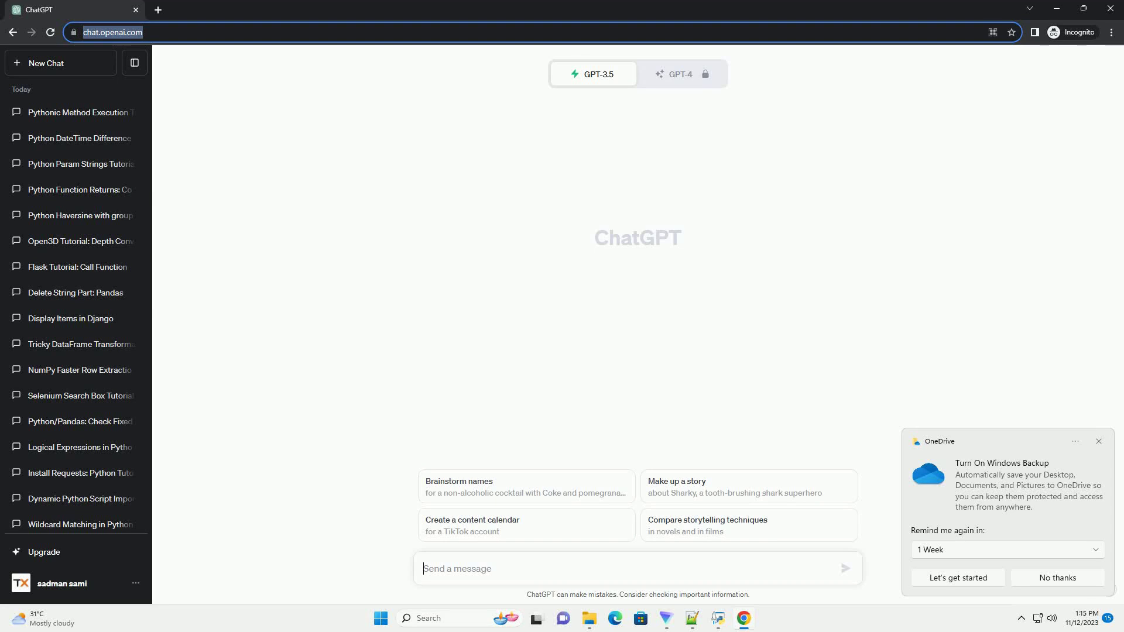
Paste and send the request for a tutorial on converting a str into a Python keyword.
text(write an informative tutorial about Converting an str object into keyword in Python with code example)
key(Return)
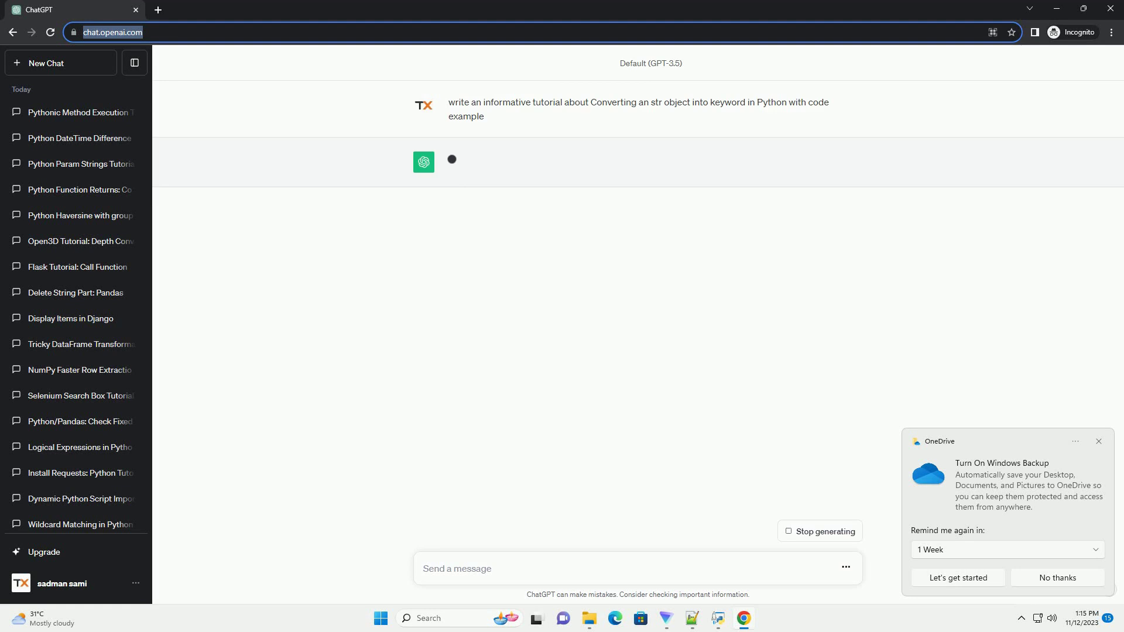